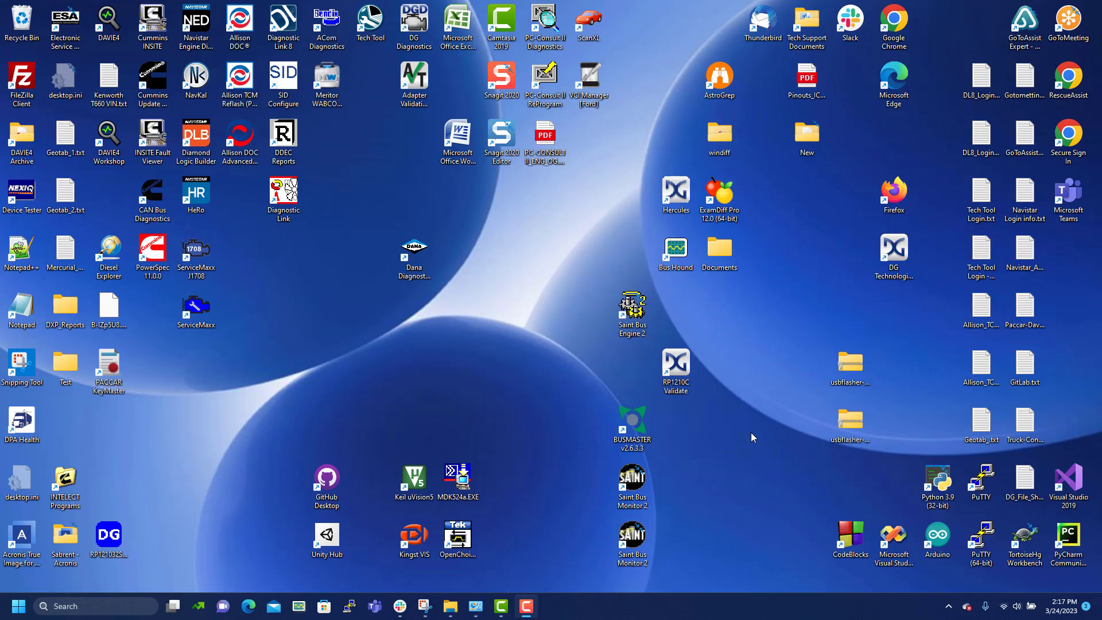
# Launch DG Update from the DGTech Utilities folder in the Start menu's All apps list
pyautogui.click(19, 612)
pyautogui.click(313, 236)
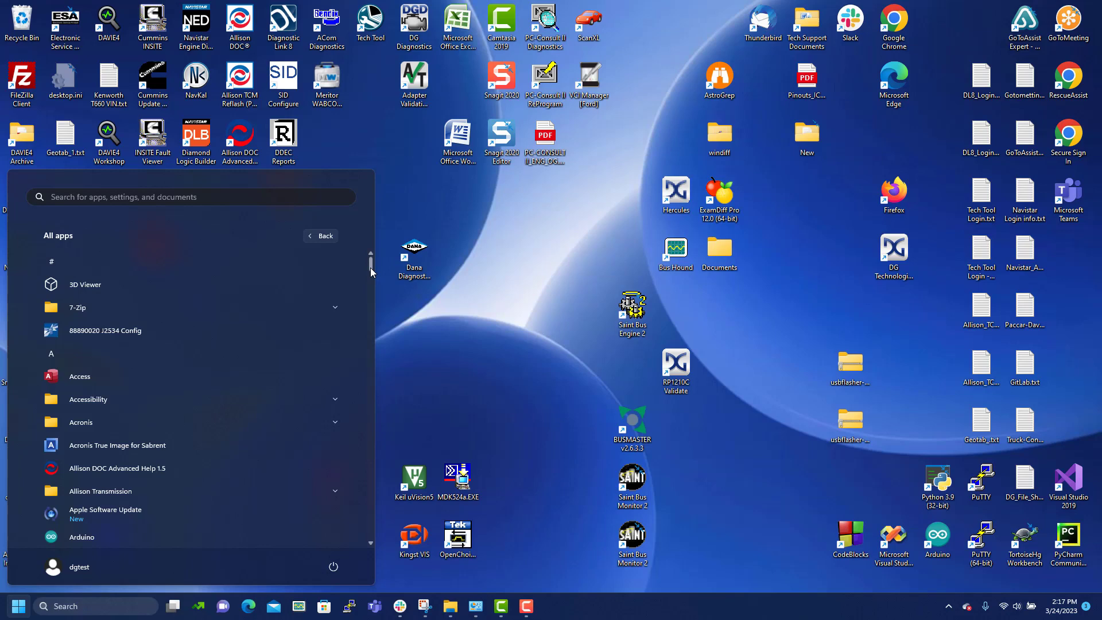
pyautogui.moveTo(370, 267); pyautogui.dragTo(370, 332)
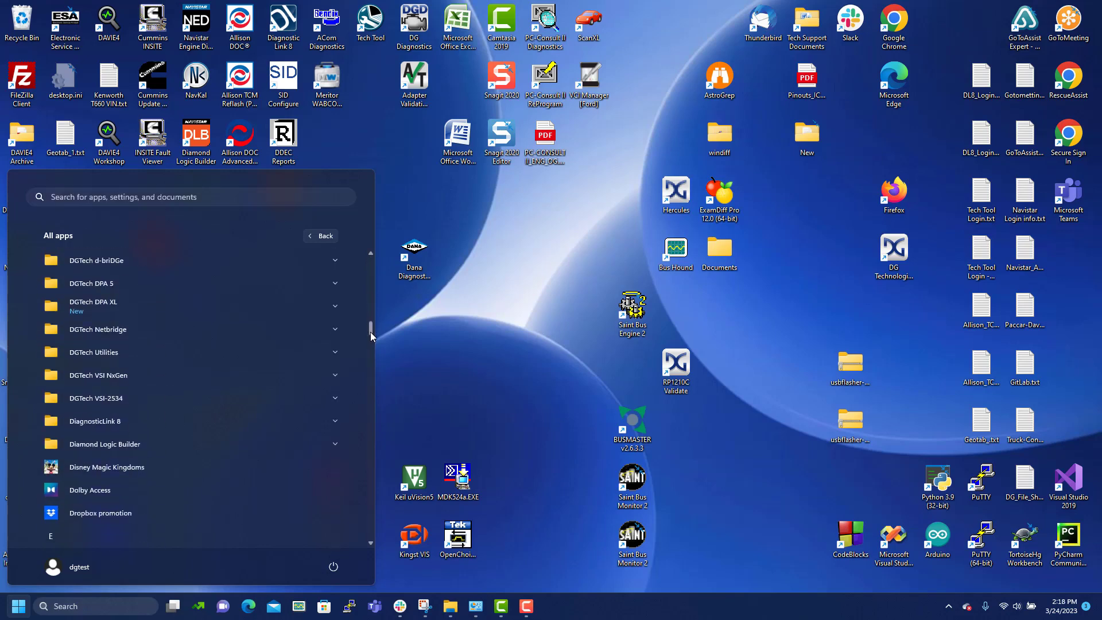
pyautogui.click(120, 347)
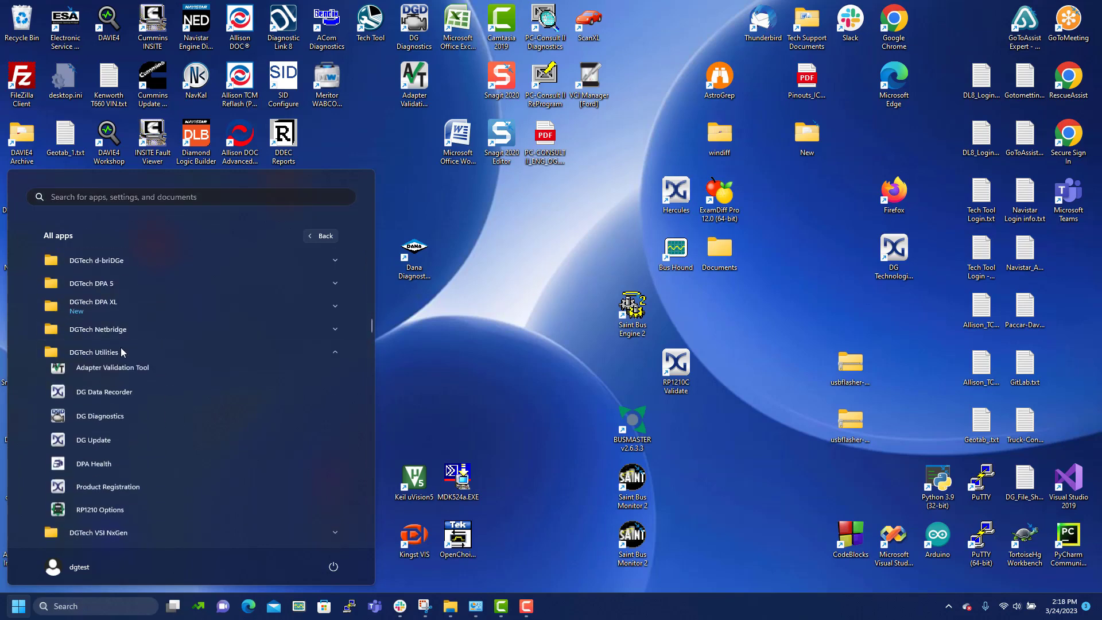
pyautogui.click(109, 447)
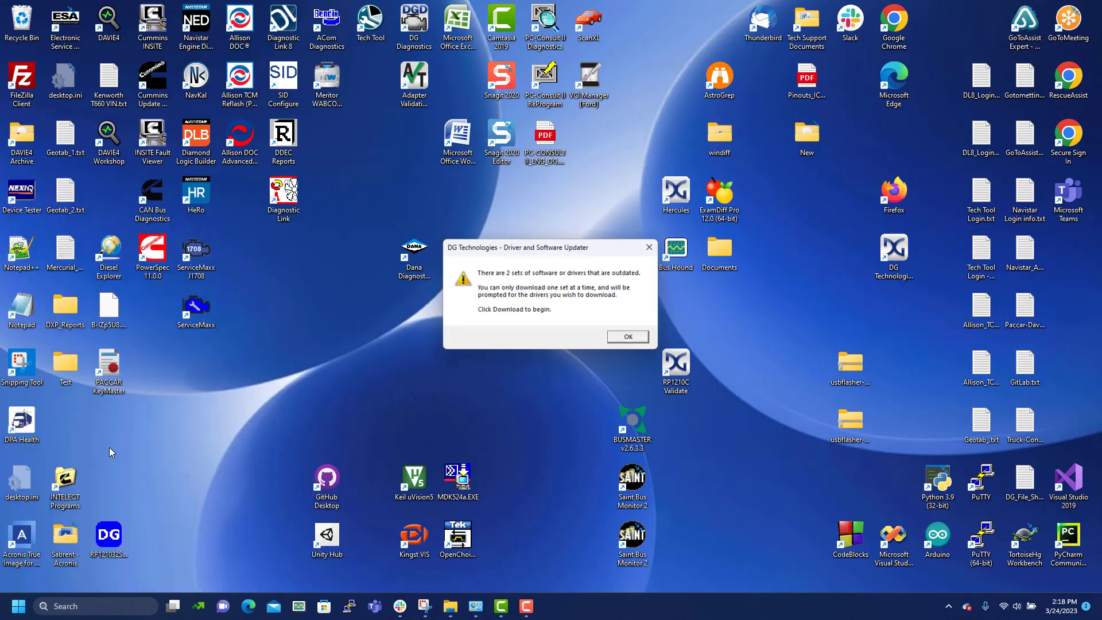
# Acknowledge the outdated-drivers notice and download the latest DGDPAXL32 drivers
pyautogui.click(631, 338)
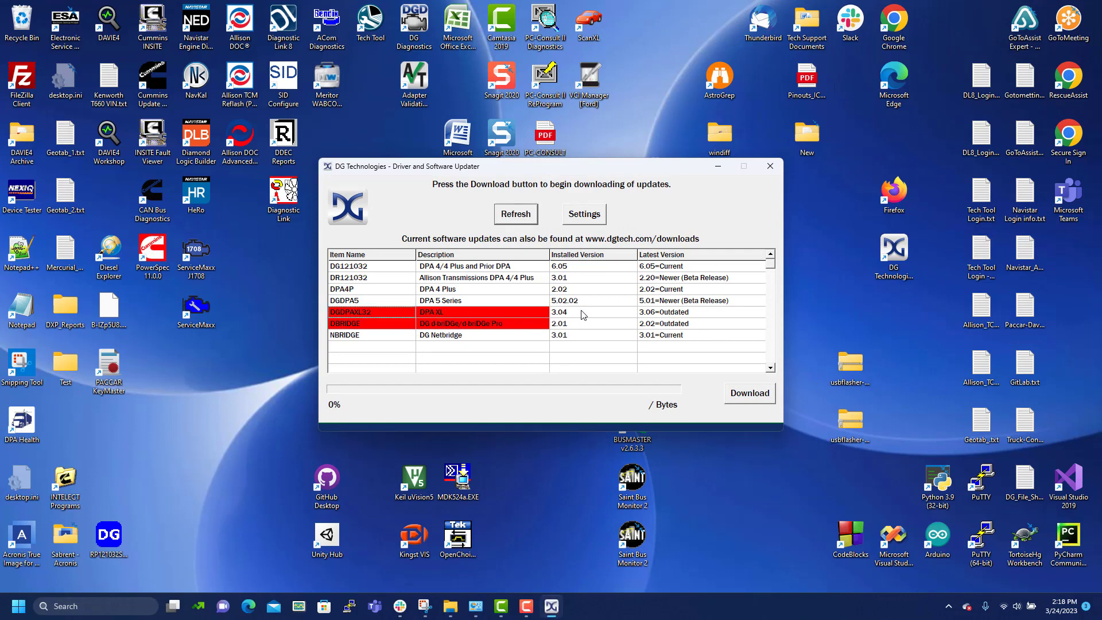
pyautogui.click(759, 396)
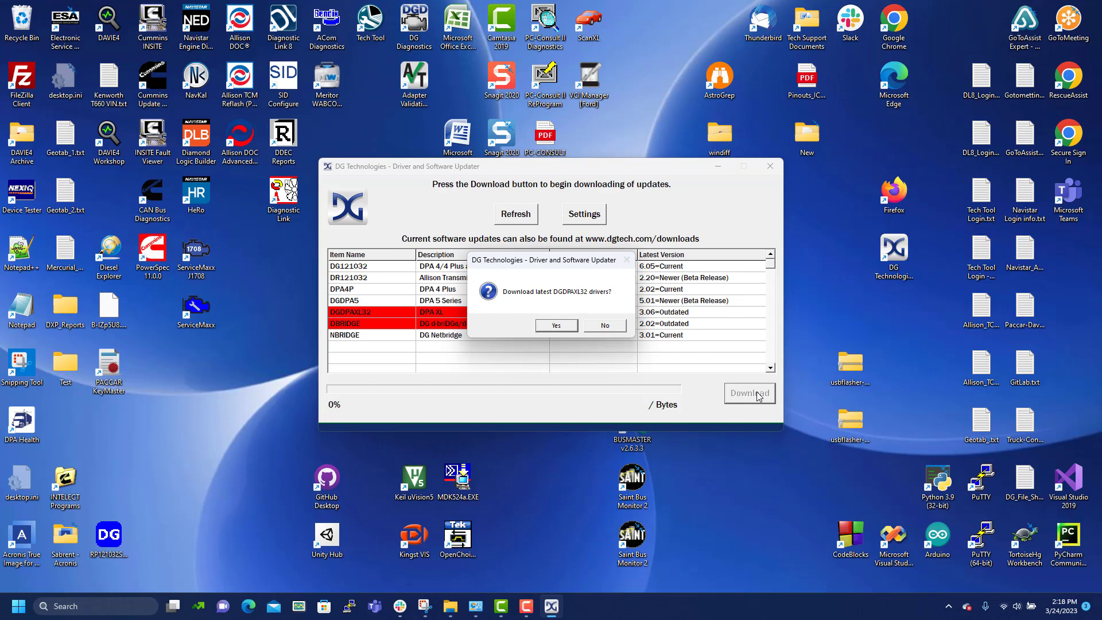
pyautogui.click(551, 326)
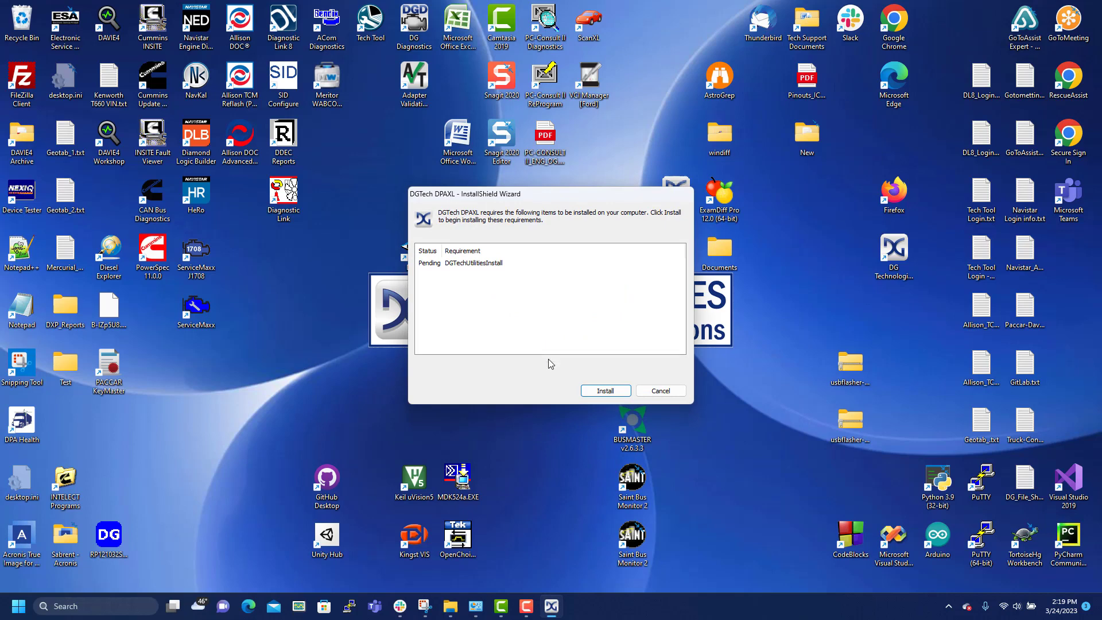
# Install the DGTech Utilities prerequisite into C:\DGTech\ and finish its wizard
pyautogui.click(603, 391)
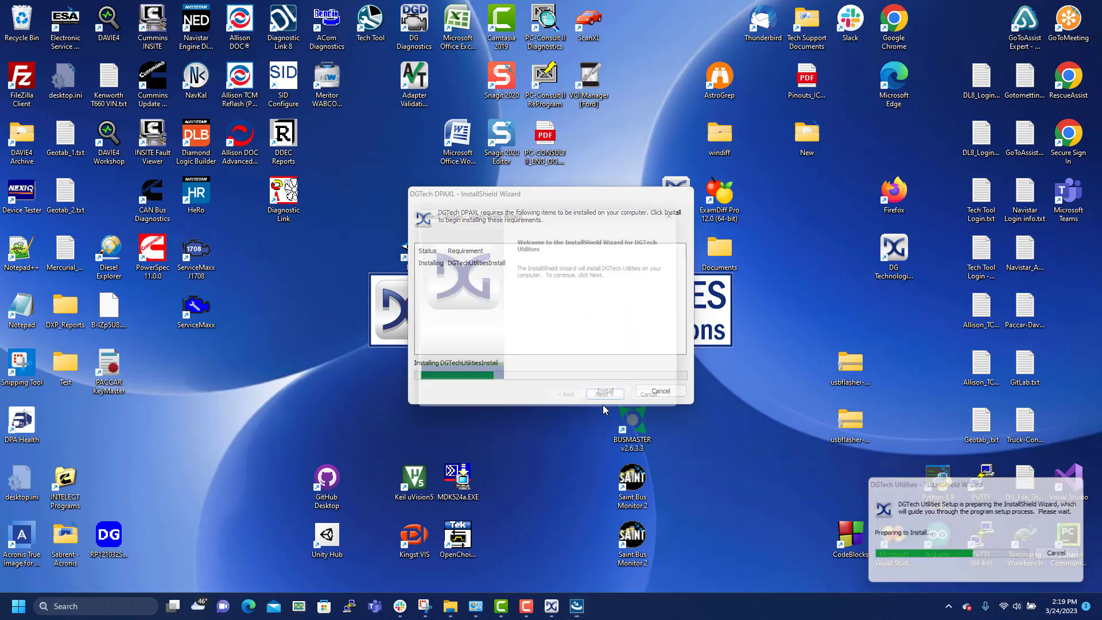
pyautogui.click(604, 406)
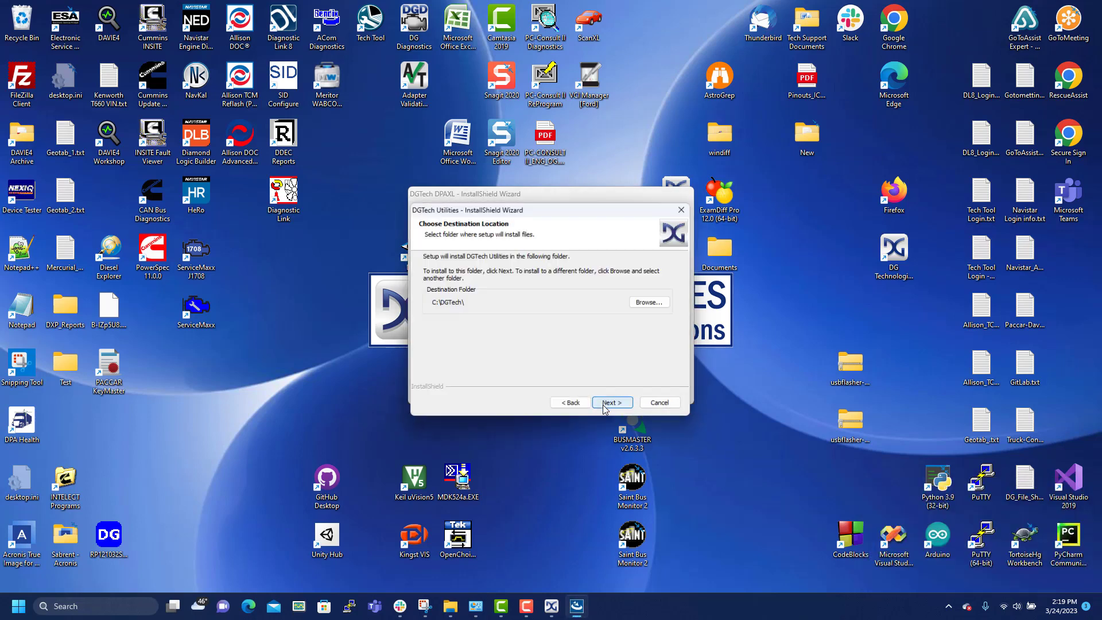
pyautogui.click(610, 406)
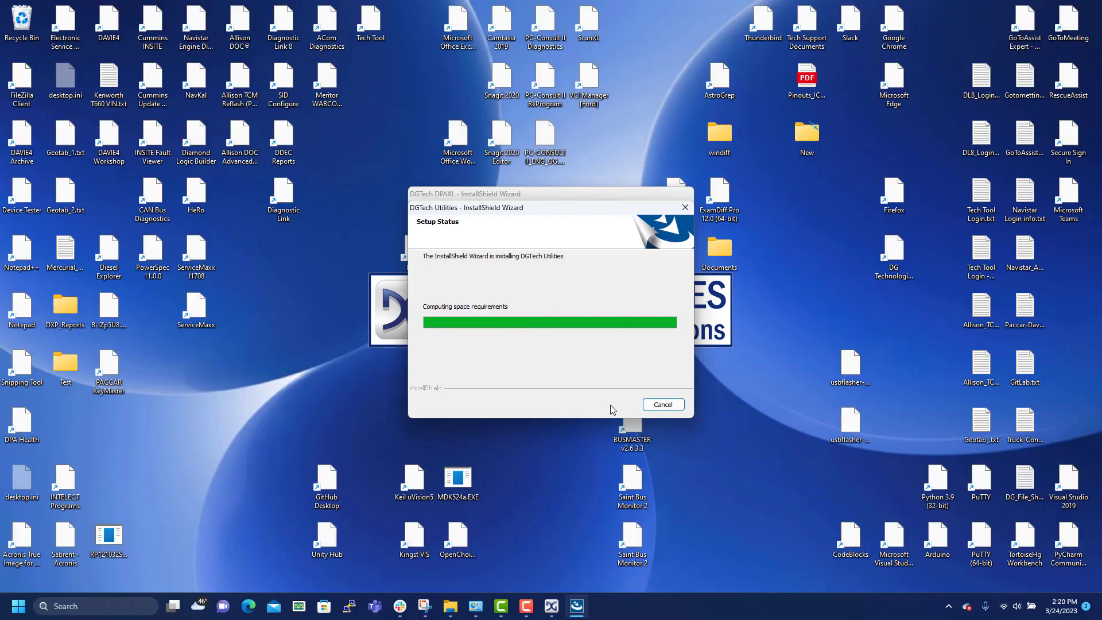
pyautogui.click(610, 404)
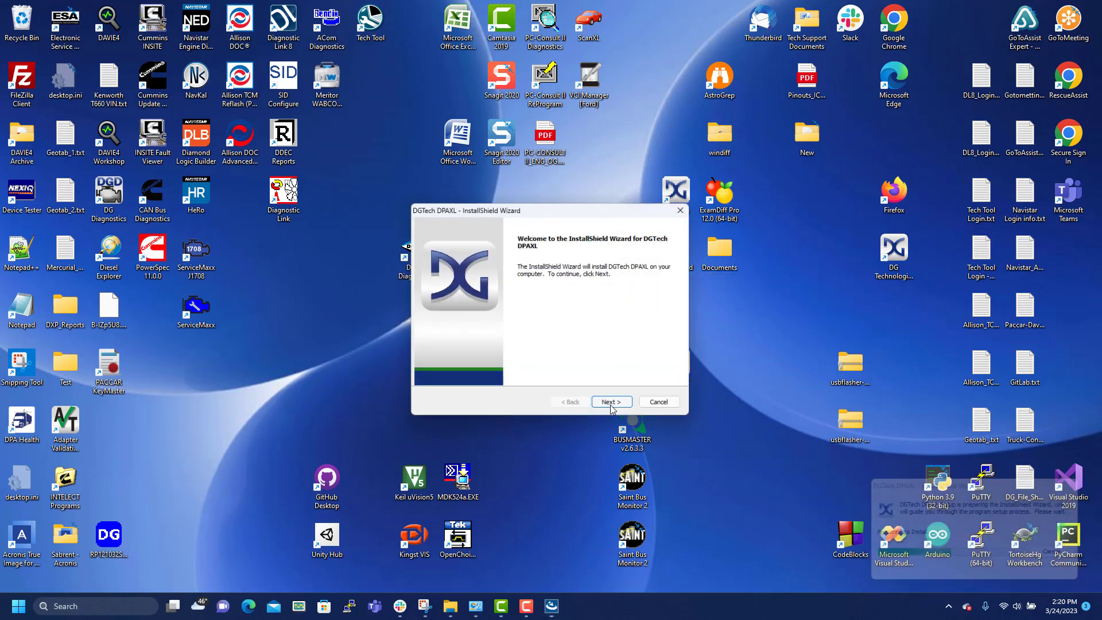
# Install DGTech DPAXL into C:\DGTech\, skipping registration and acknowledging the firmware reminder
pyautogui.click(612, 408)
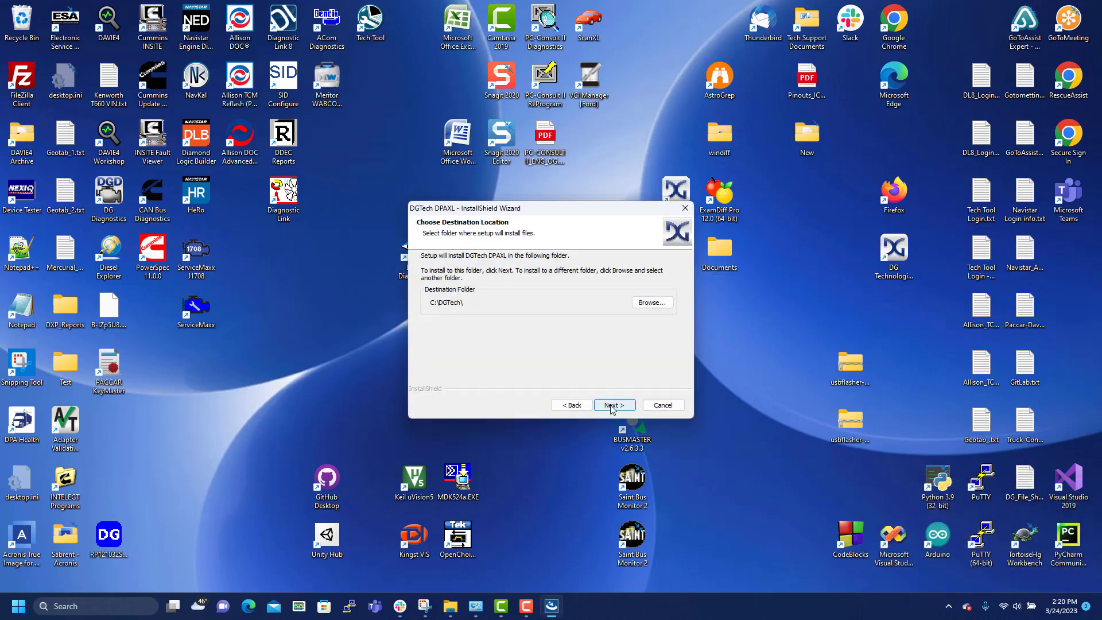
pyautogui.click(612, 406)
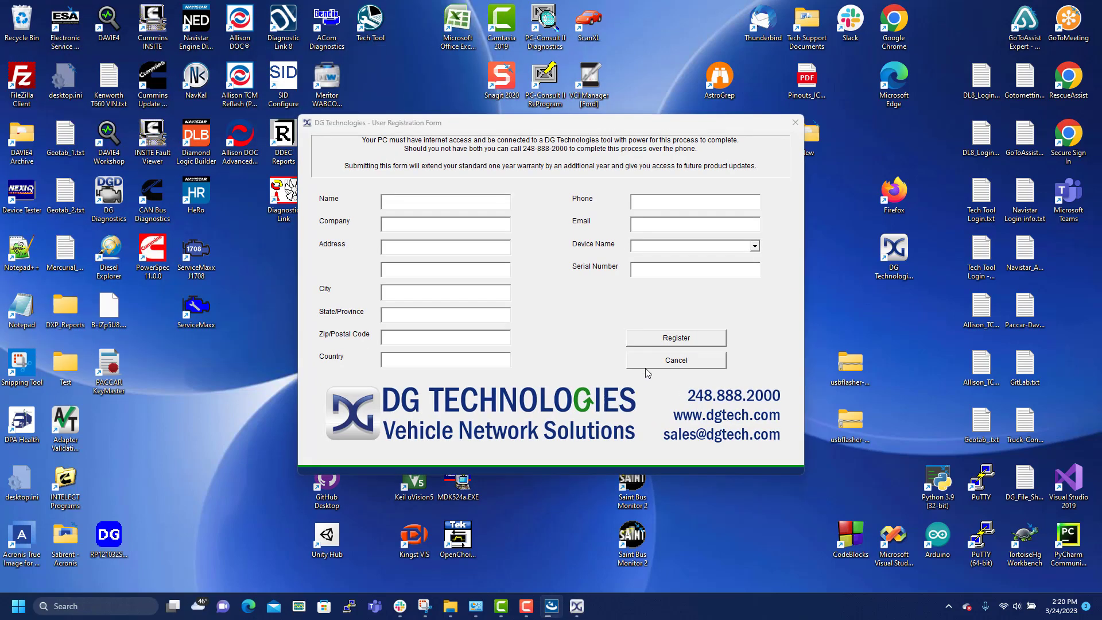
pyautogui.click(648, 361)
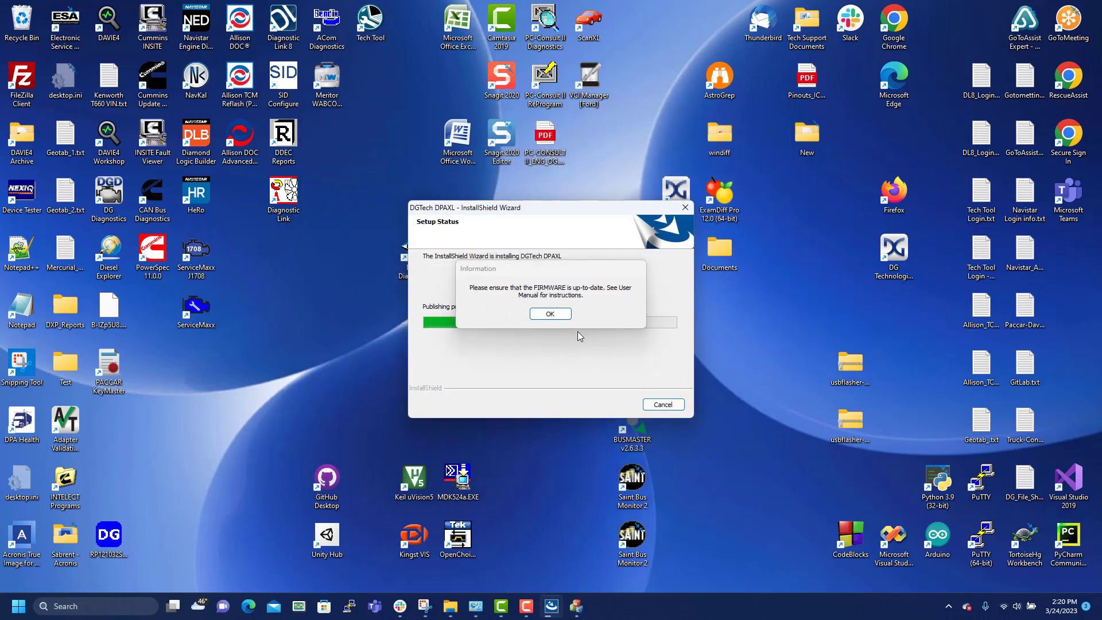
pyautogui.click(550, 314)
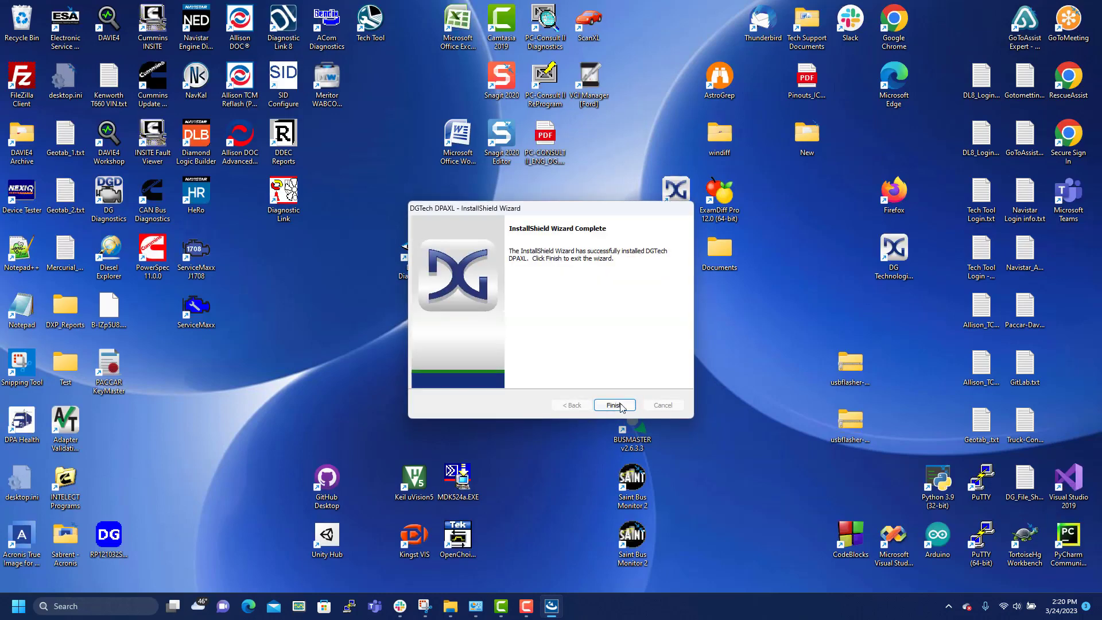
# Close the finished DPAXL wizard and launch DPA XL Firmware Updater from the DGTech DPA XL apps
pyautogui.click(614, 405)
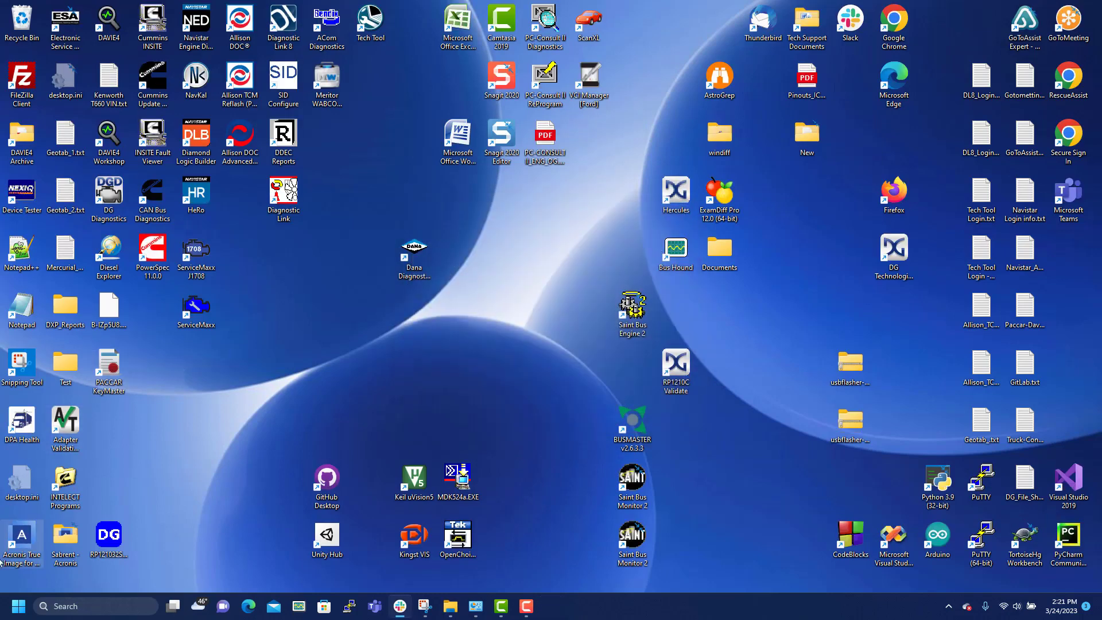
pyautogui.click(18, 607)
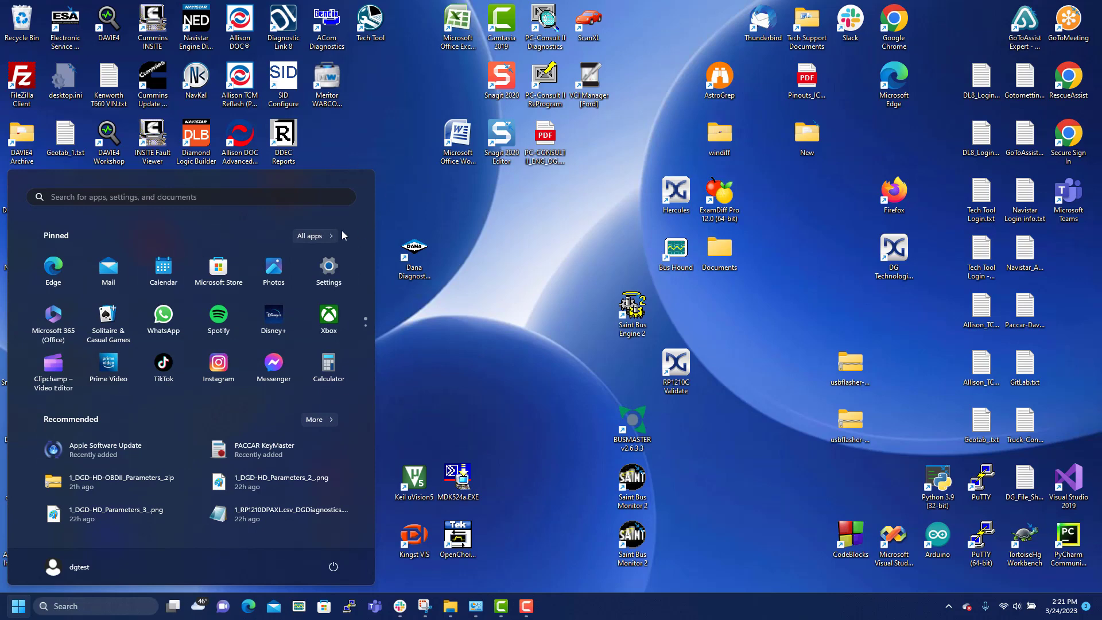
pyautogui.click(322, 237)
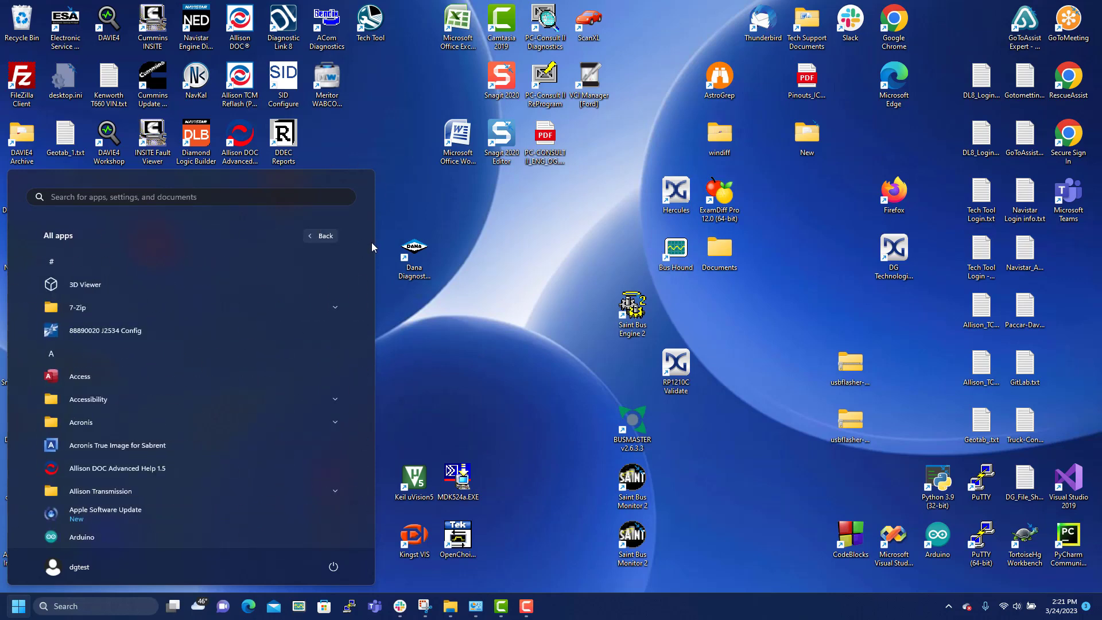
pyautogui.moveTo(374, 257); pyautogui.dragTo(389, 322)
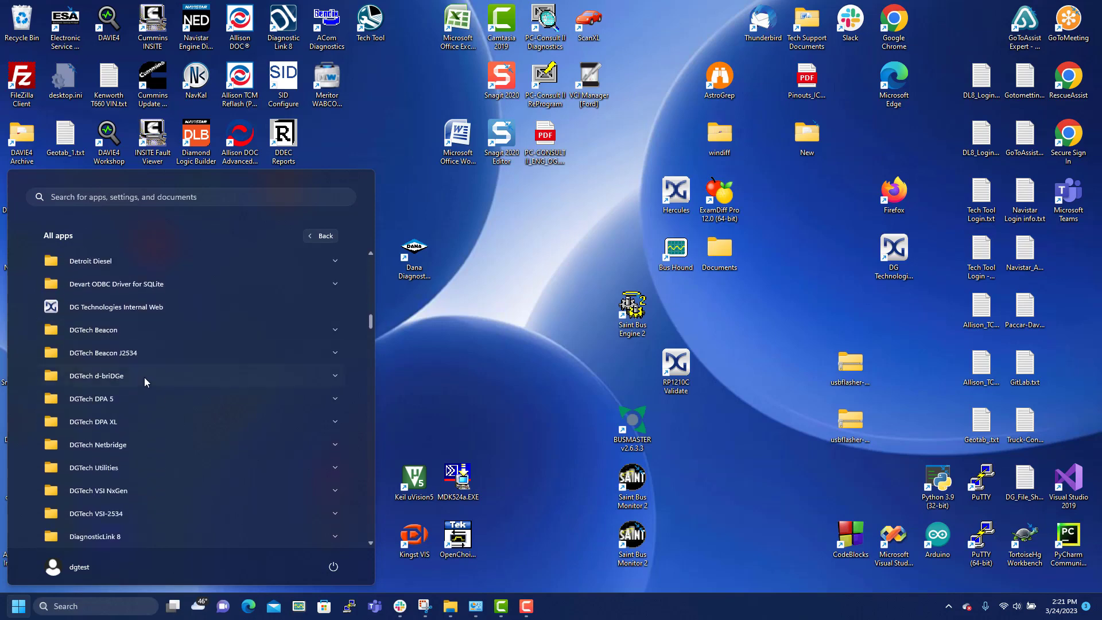
pyautogui.click(120, 420)
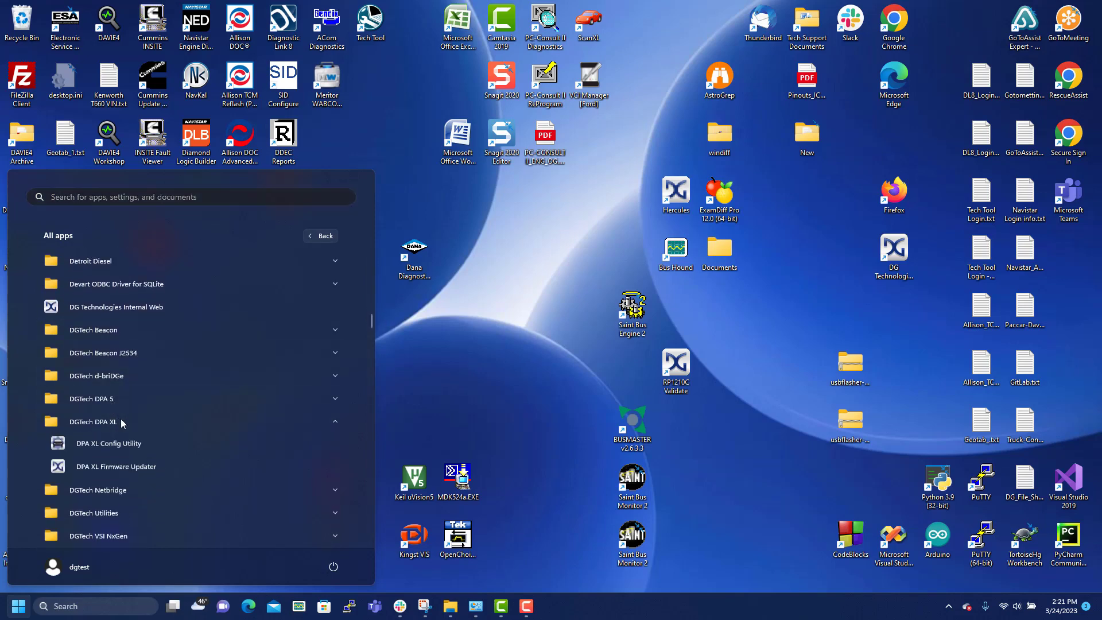
pyautogui.click(124, 469)
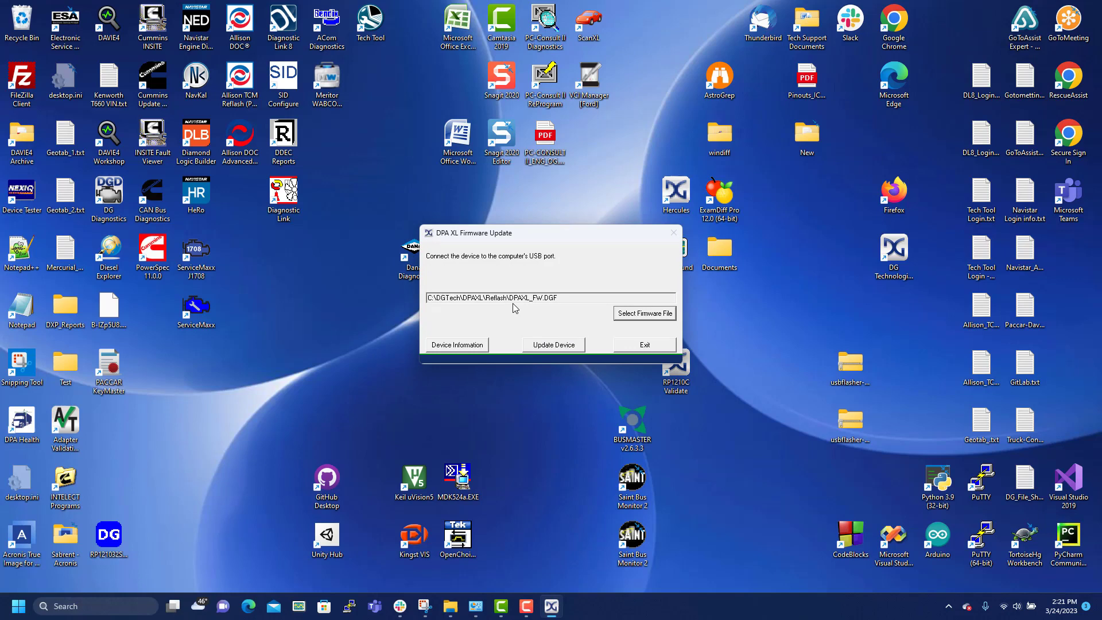
# Flash DPAXL_FW.DGF to the device, bringing firmware to 3.06, then exit the updater
pyautogui.click(559, 347)
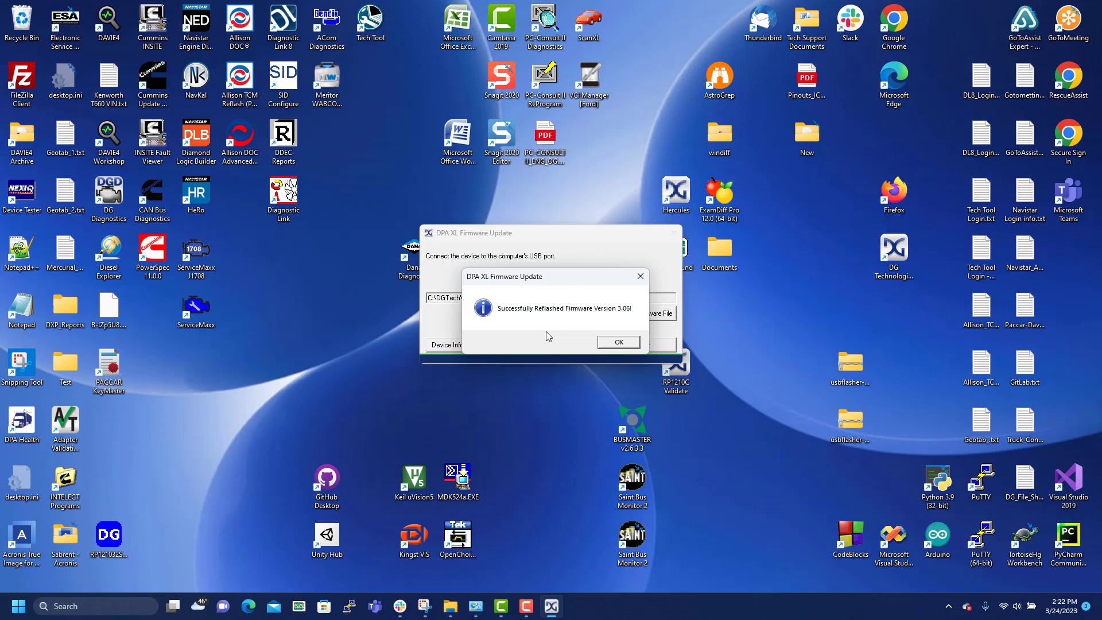
pyautogui.click(619, 342)
pyautogui.click(641, 346)
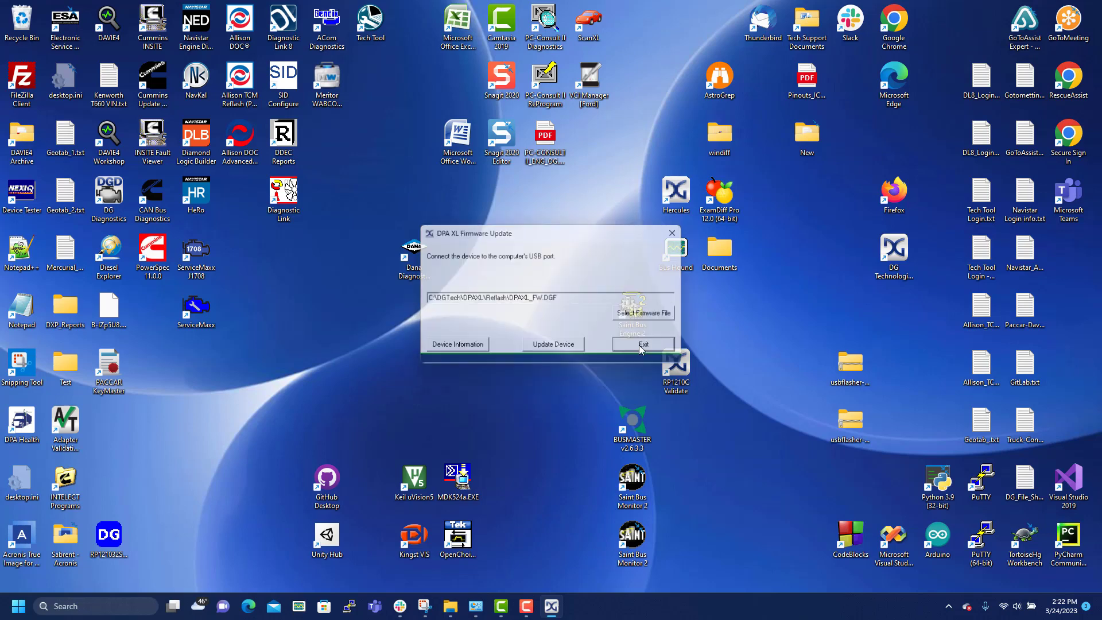
# Launch DPA XL Config Utility from the DGTech DPA XL apps to check Product Version 3.06
pyautogui.click(18, 606)
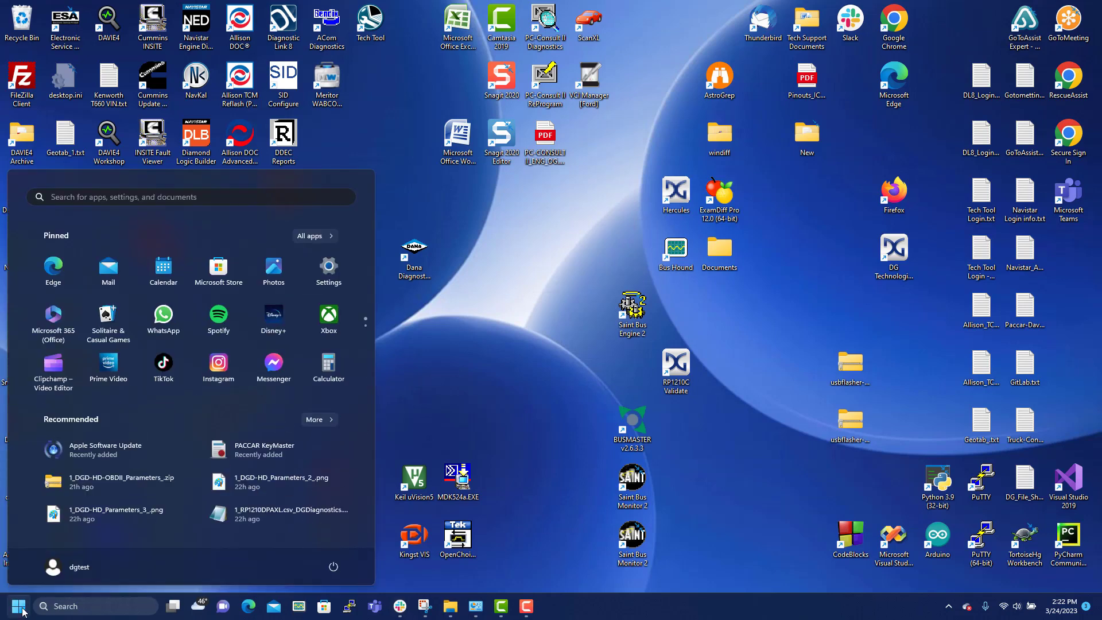
pyautogui.click(317, 236)
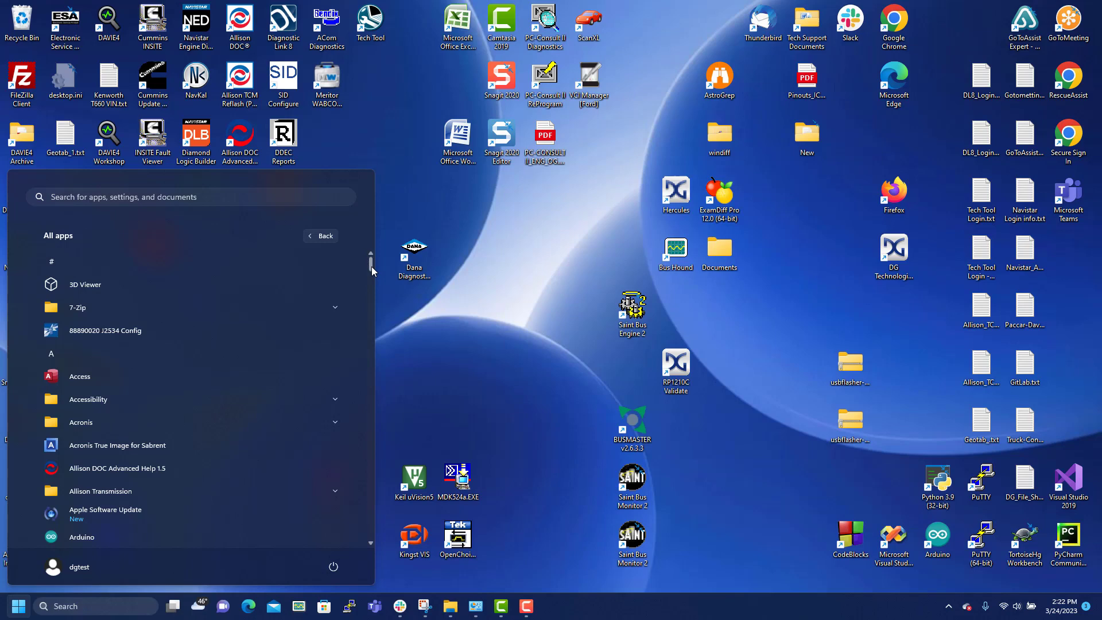
pyautogui.moveTo(371, 266); pyautogui.dragTo(387, 324)
pyautogui.click(114, 406)
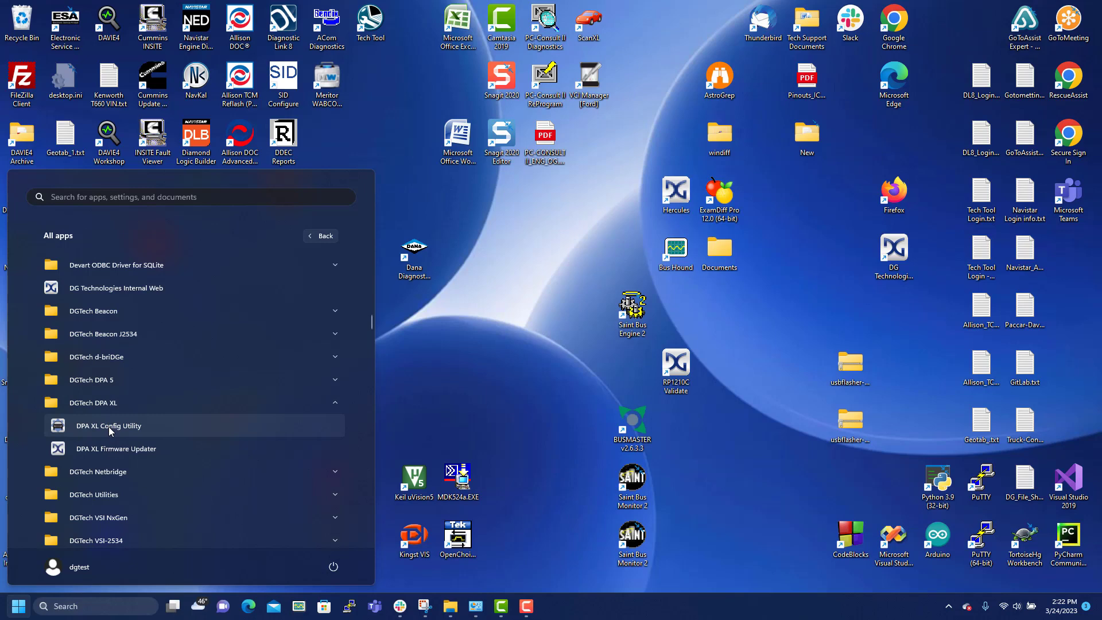
pyautogui.click(109, 425)
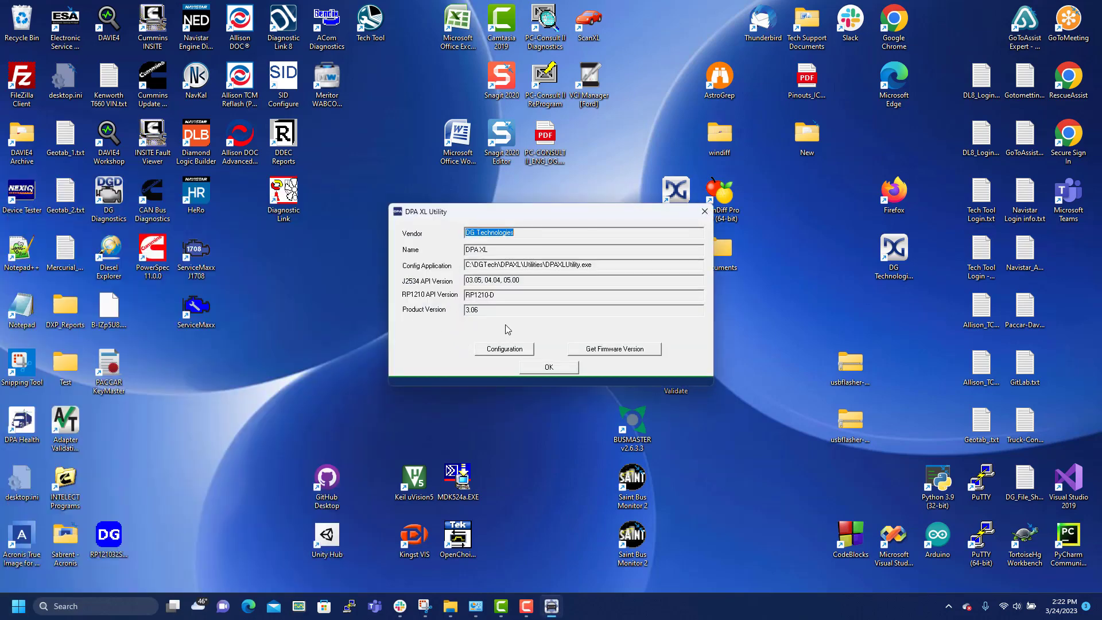
pyautogui.click(605, 350)
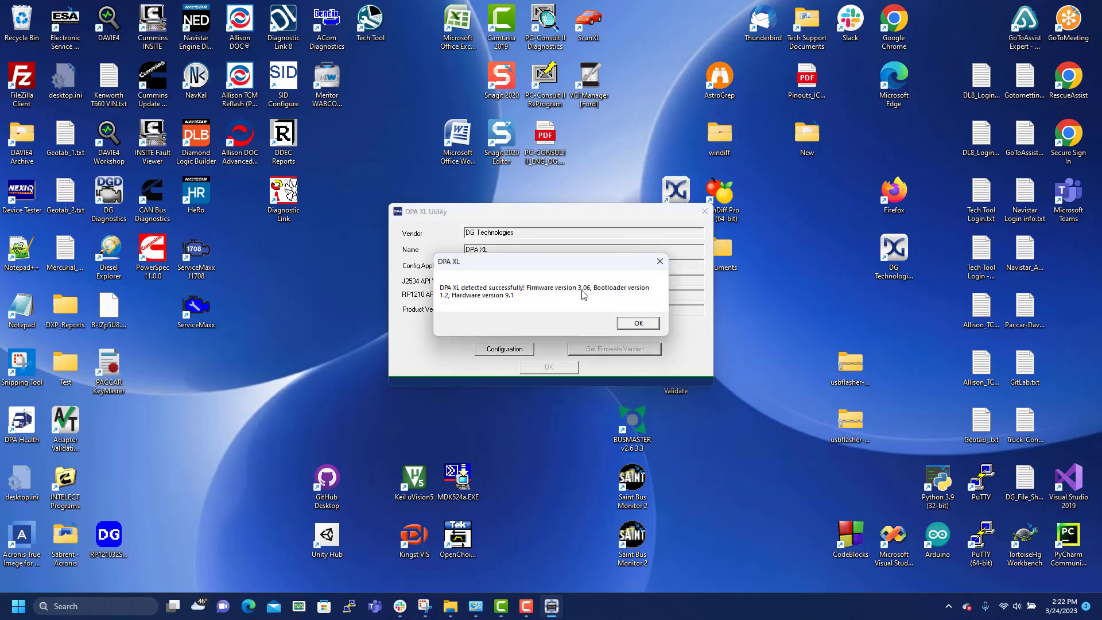
pyautogui.click(639, 323)
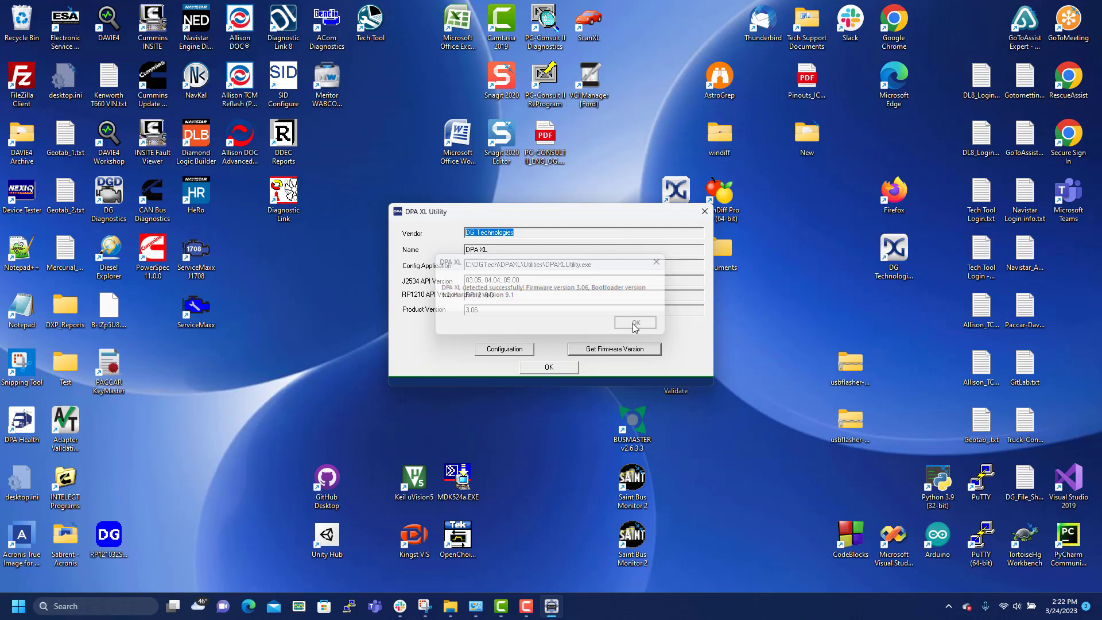